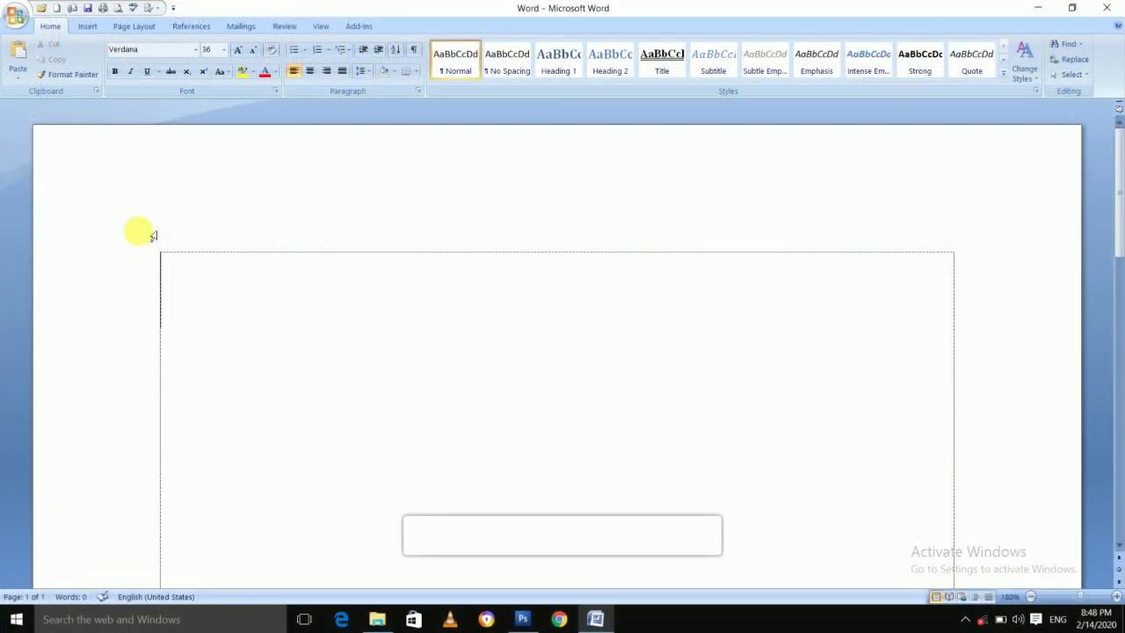
Step: Type 'Gufran Skill Knowledge' in the text box and shrink it to 34 pt to fit one line
text(Gufran)
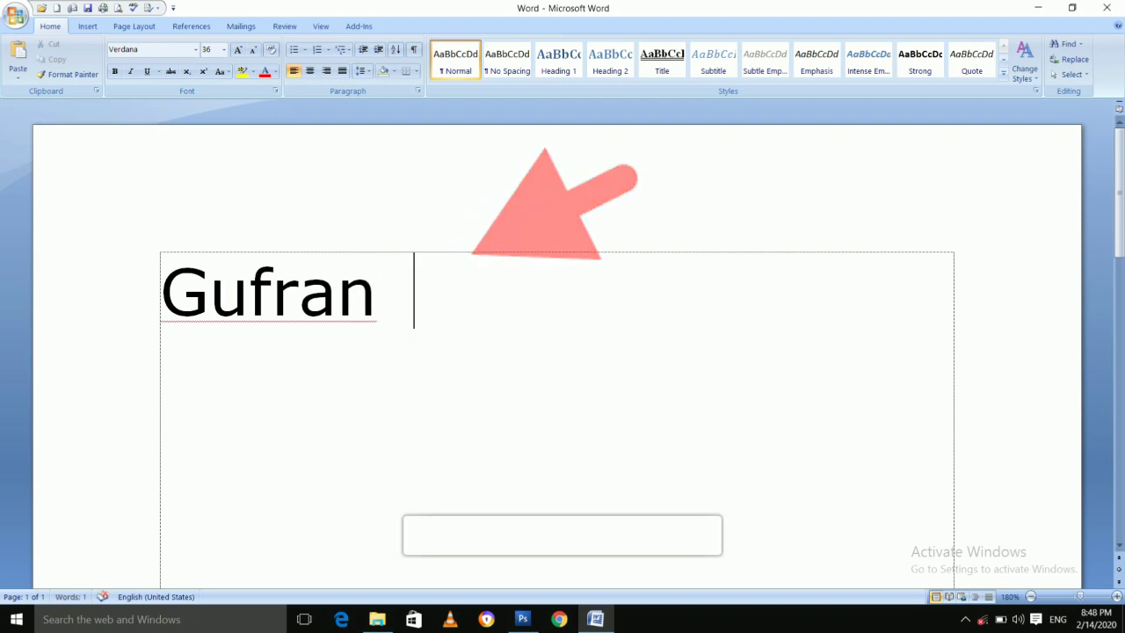
text(    S)
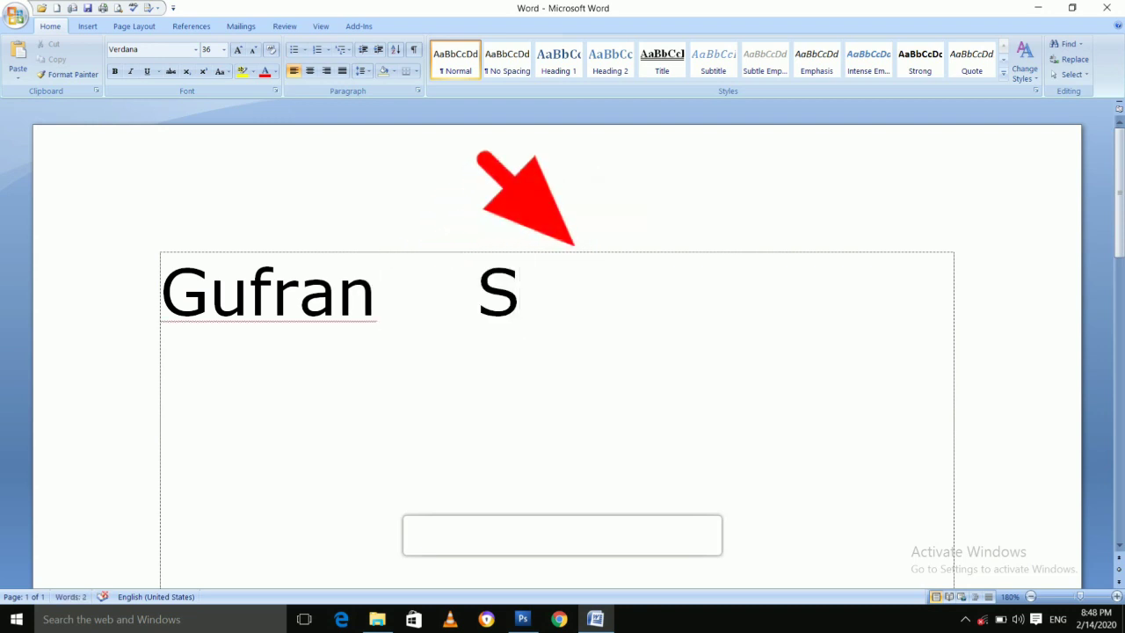
text(kill Knowl)
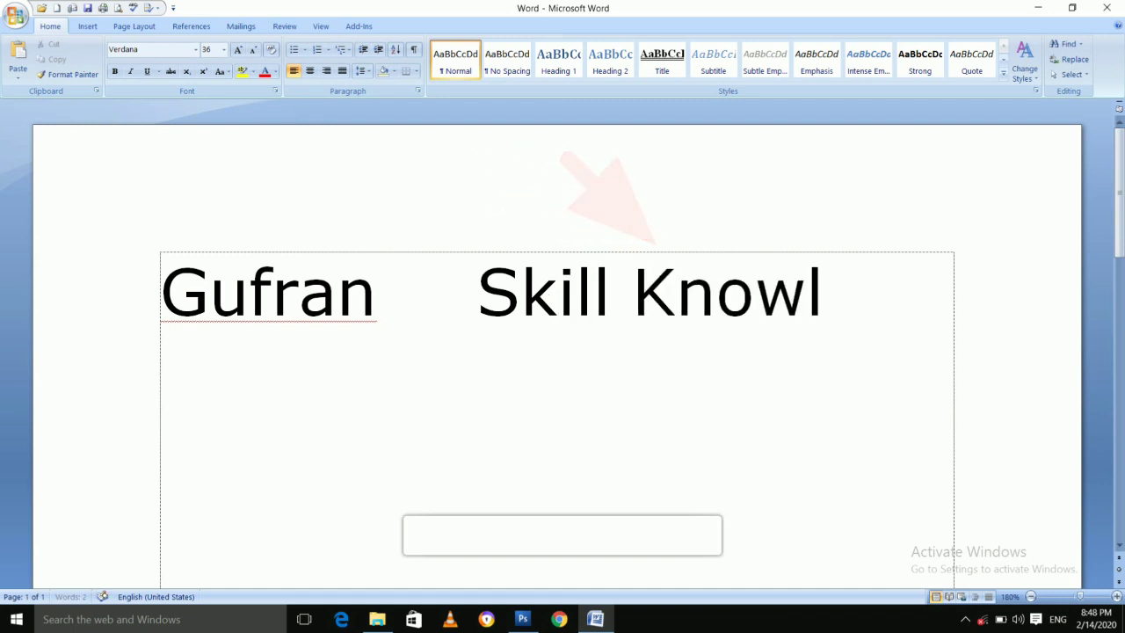
text(edge)
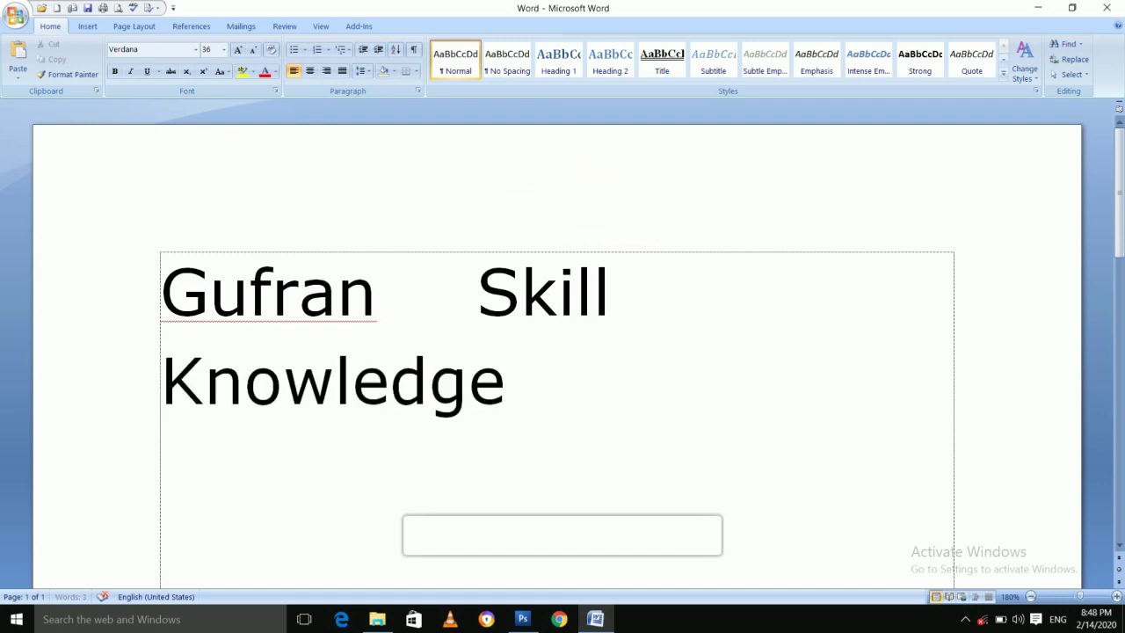
key(ctrl+a)
key(ctrl+bracketleft)
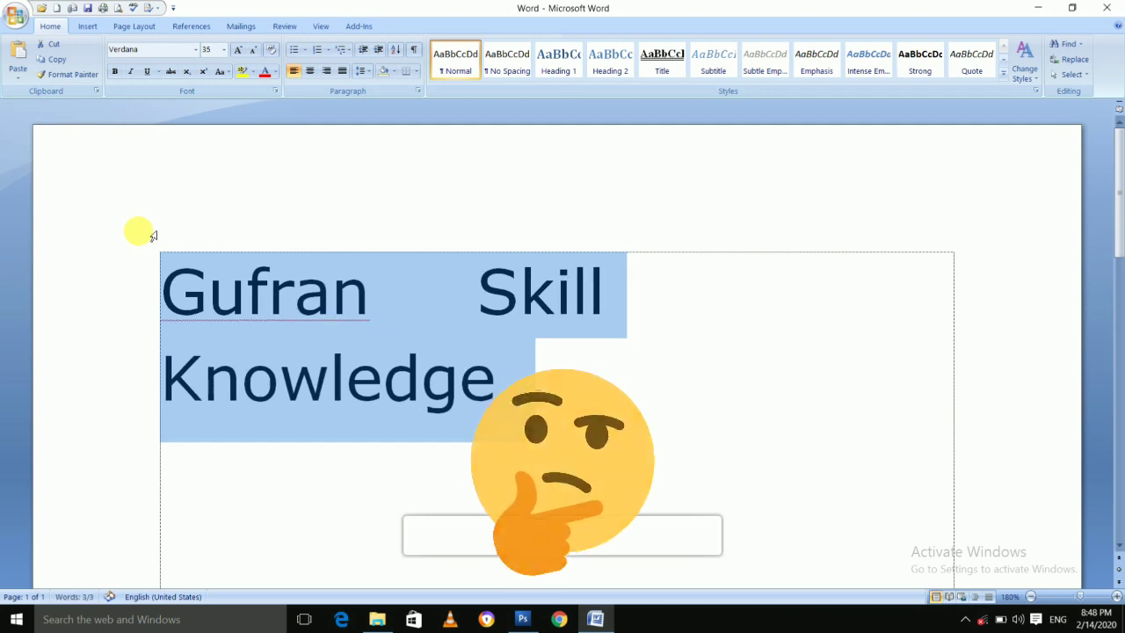
key(ctrl+bracketleft)
click(196, 304)
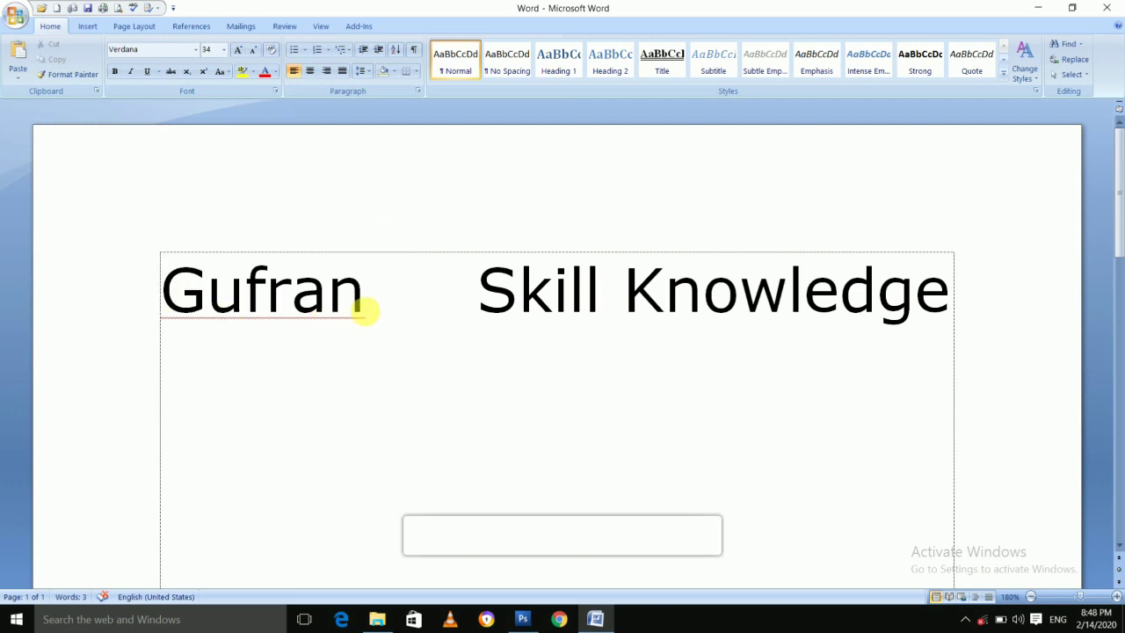
double_click(363, 308)
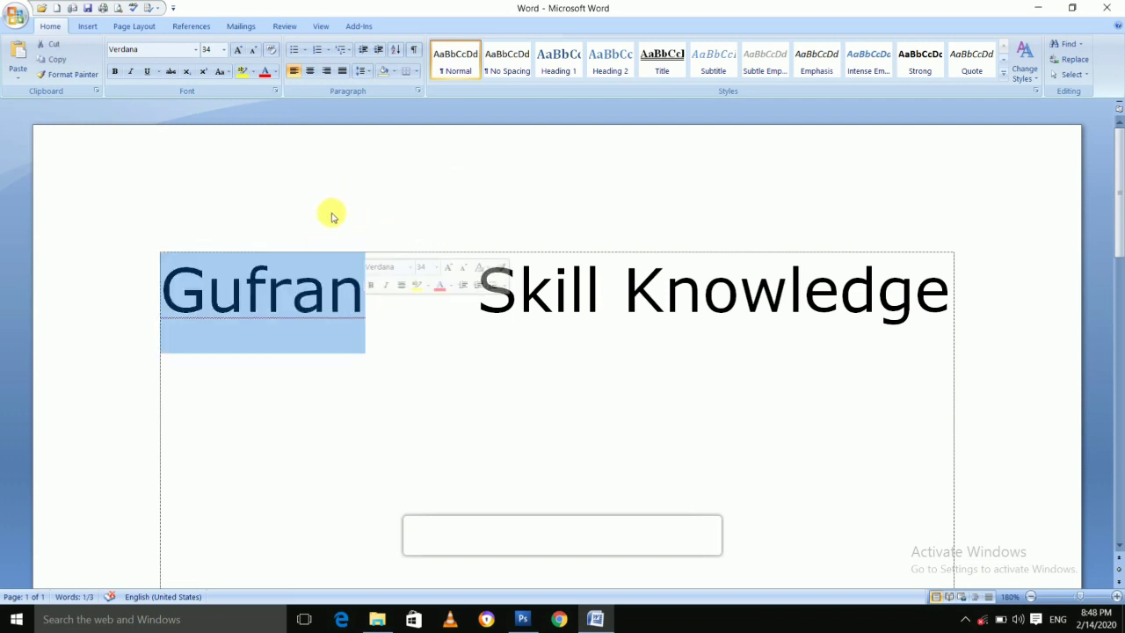
Step: Give Gufran a red font colour and a yellow highlight
click(265, 74)
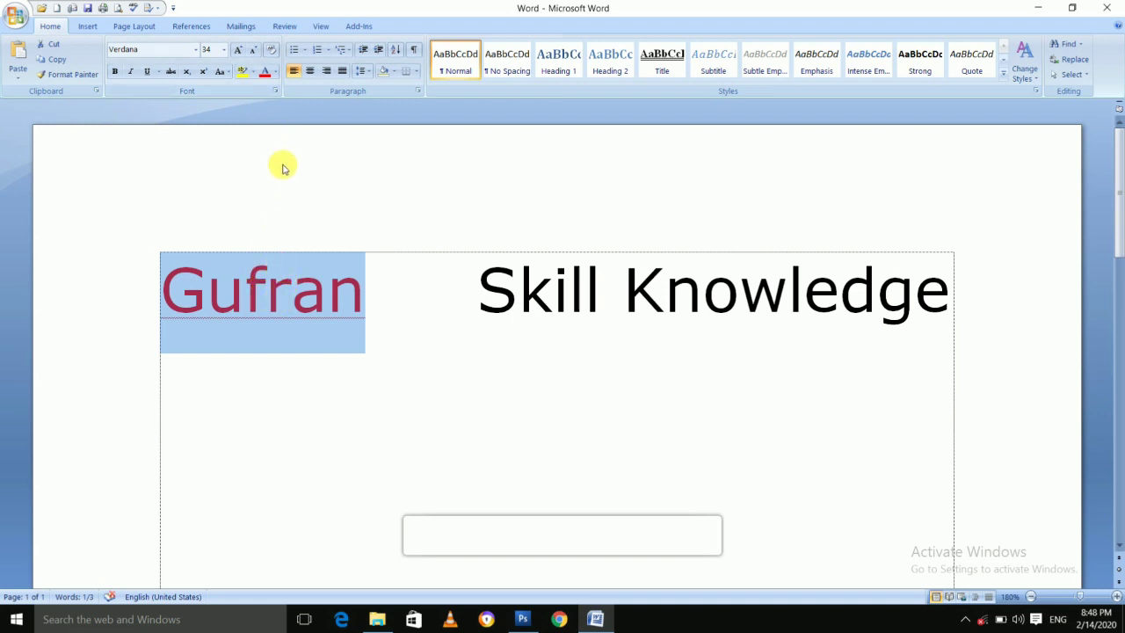
click(244, 73)
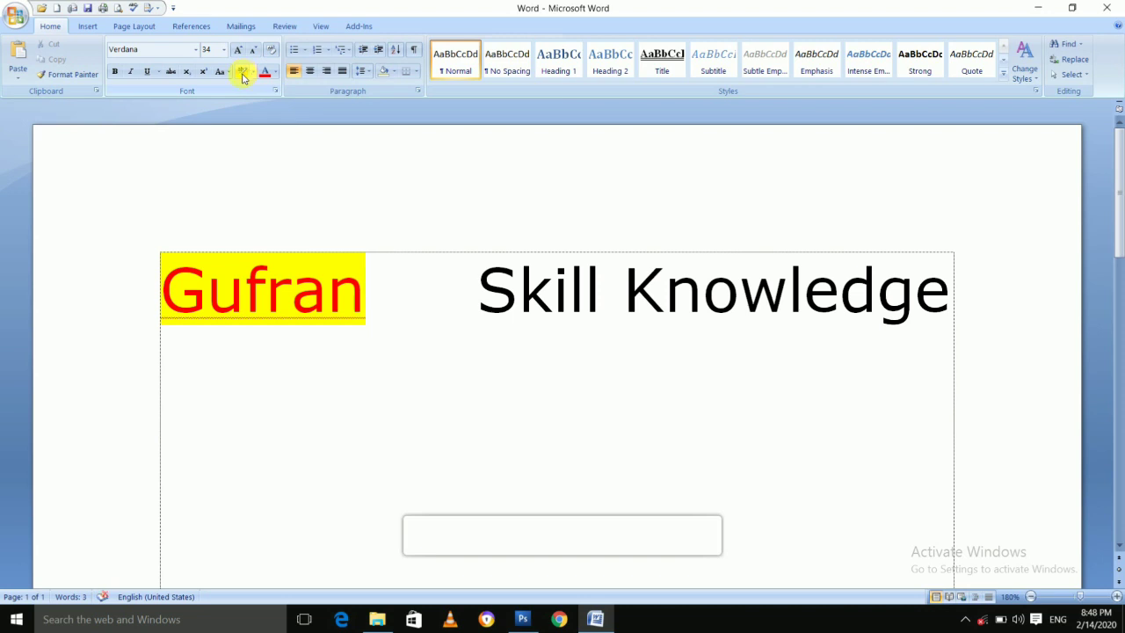
click(165, 298)
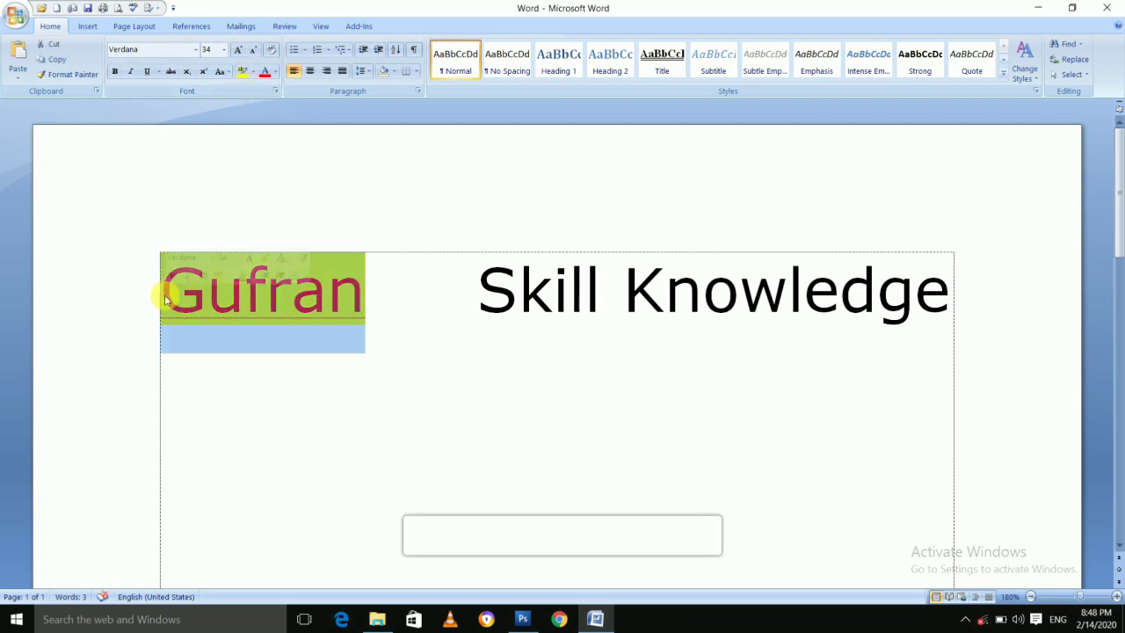
Step: Add a wavy underline to Gufran
click(157, 73)
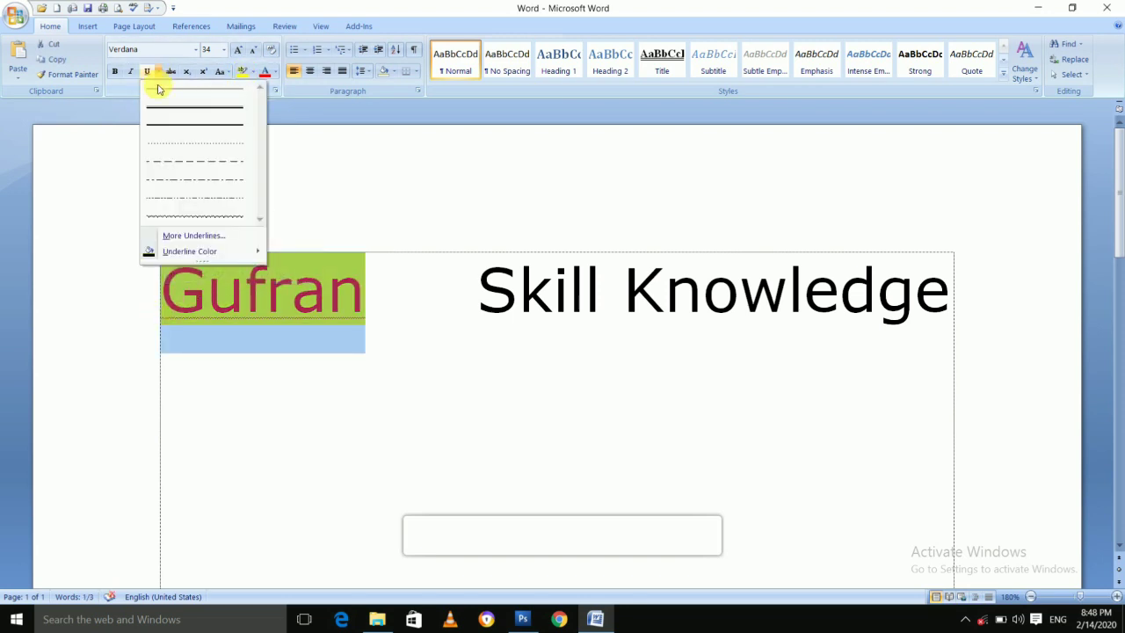
click(183, 216)
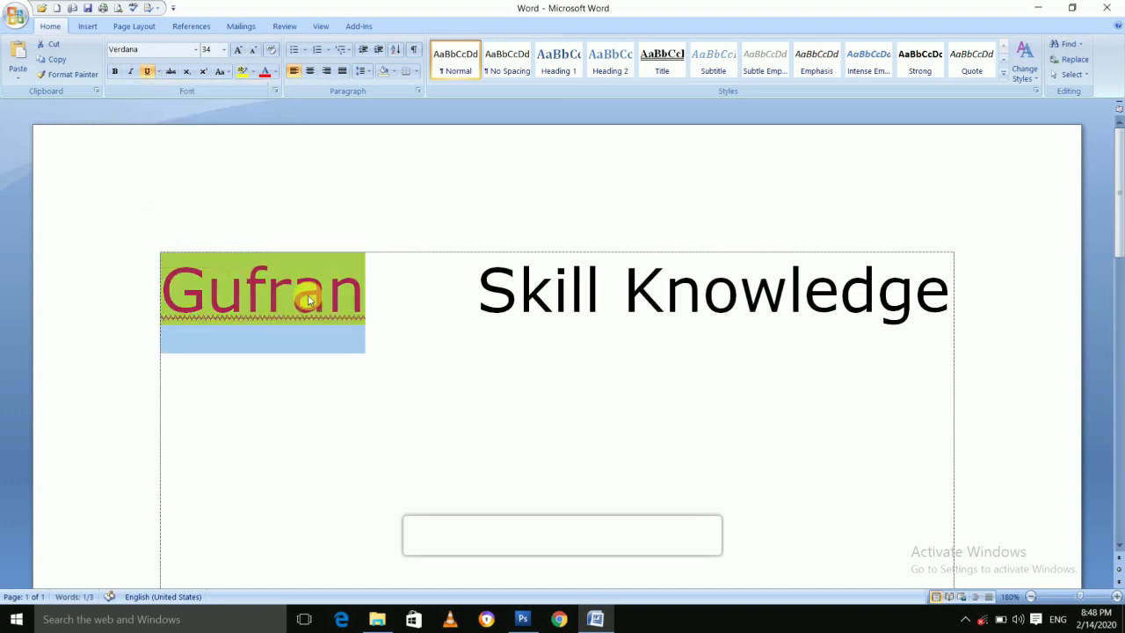
click(286, 297)
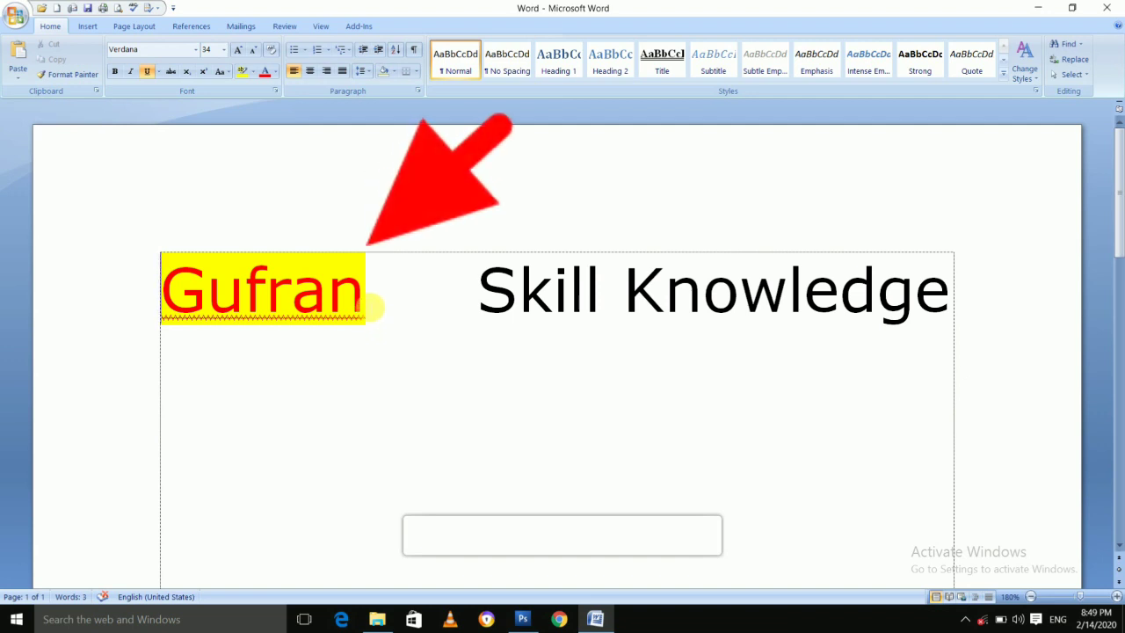
double_click(369, 302)
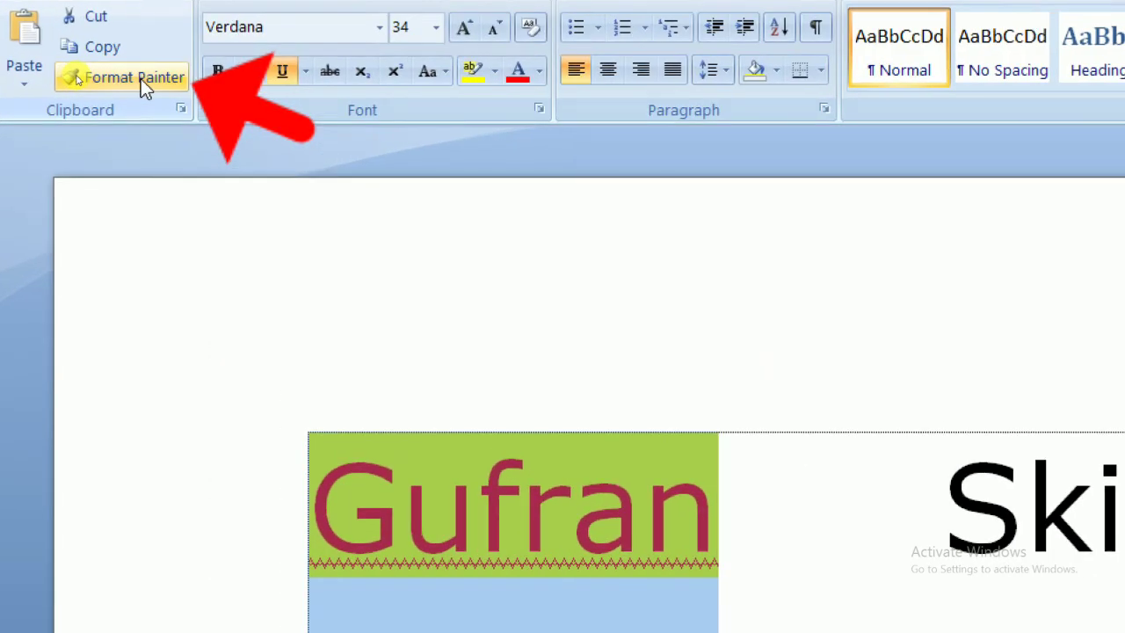
Step: Use Format Painter to copy Gufran's formatting across 'Skill Knowledge'
click(141, 79)
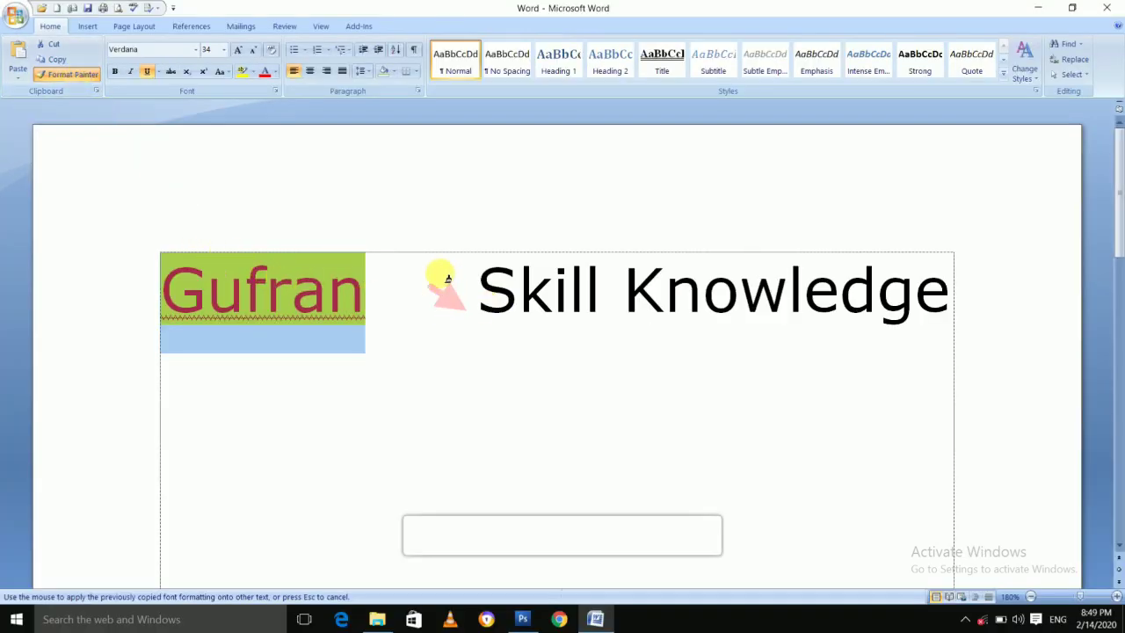
drag(485, 301, 779, 298)
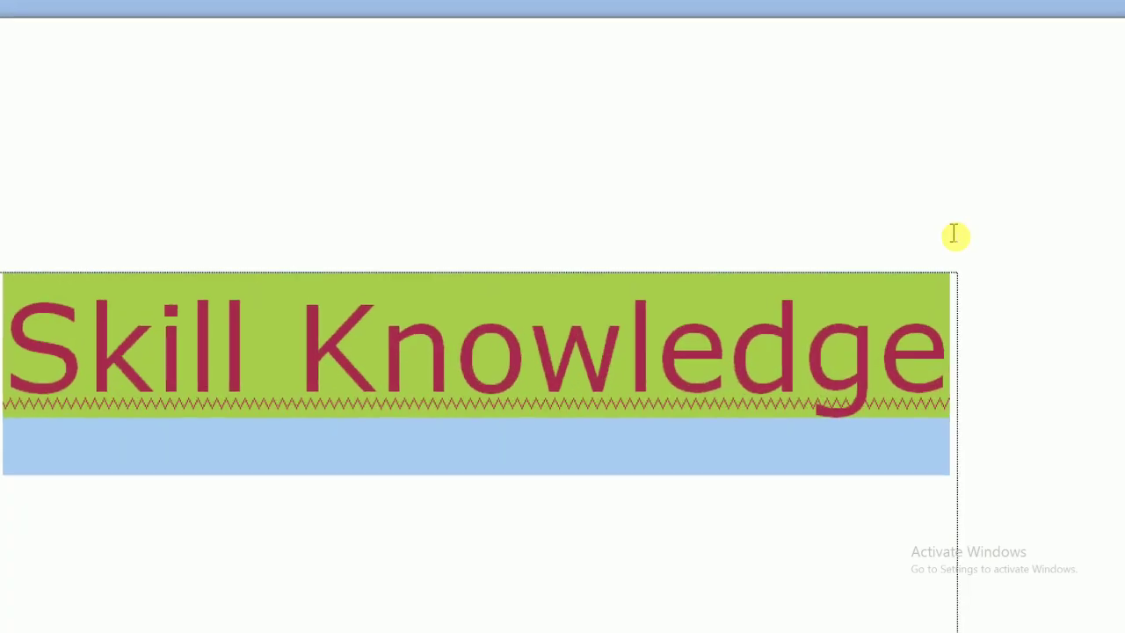
click(946, 268)
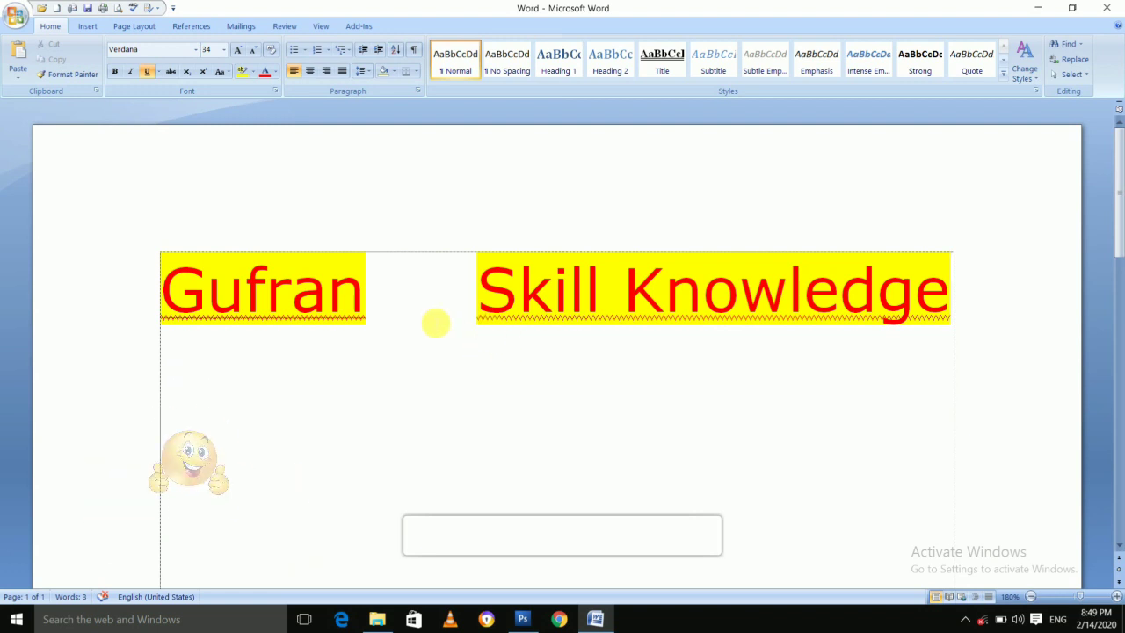
Step: Undo the painted formatting so 'Skill Knowledge' is plain black again
click(435, 323)
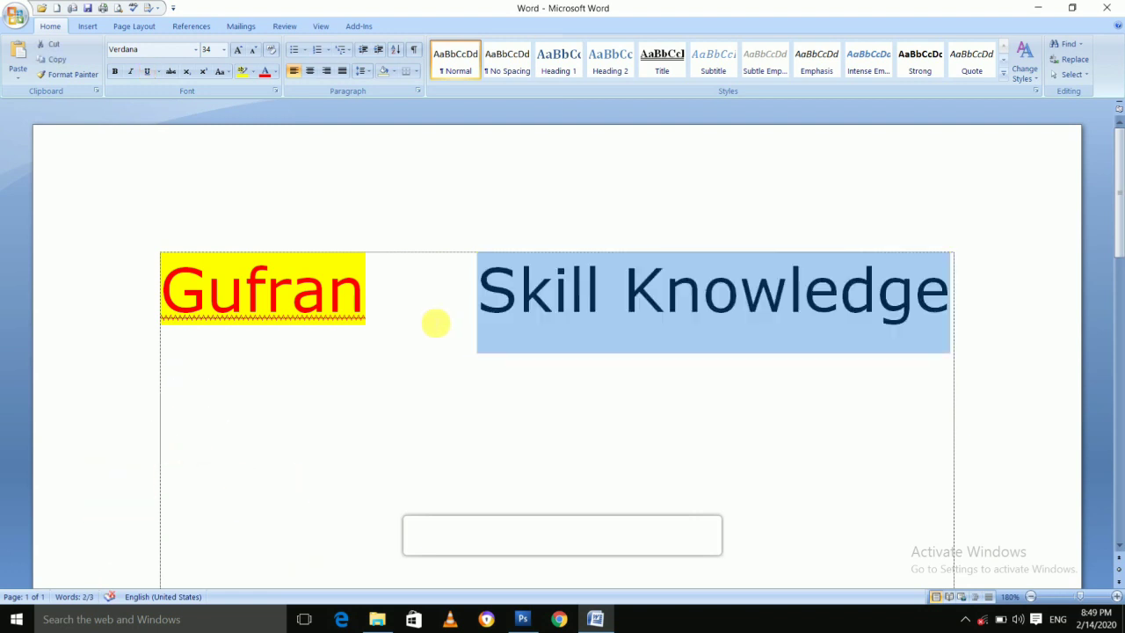
click(434, 309)
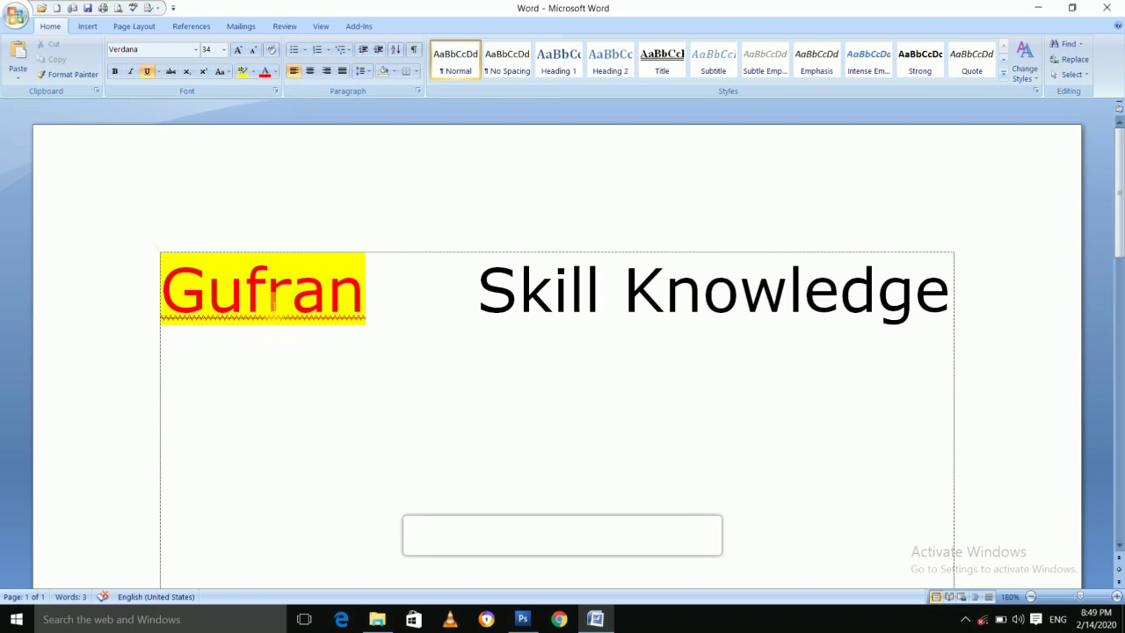
click(147, 279)
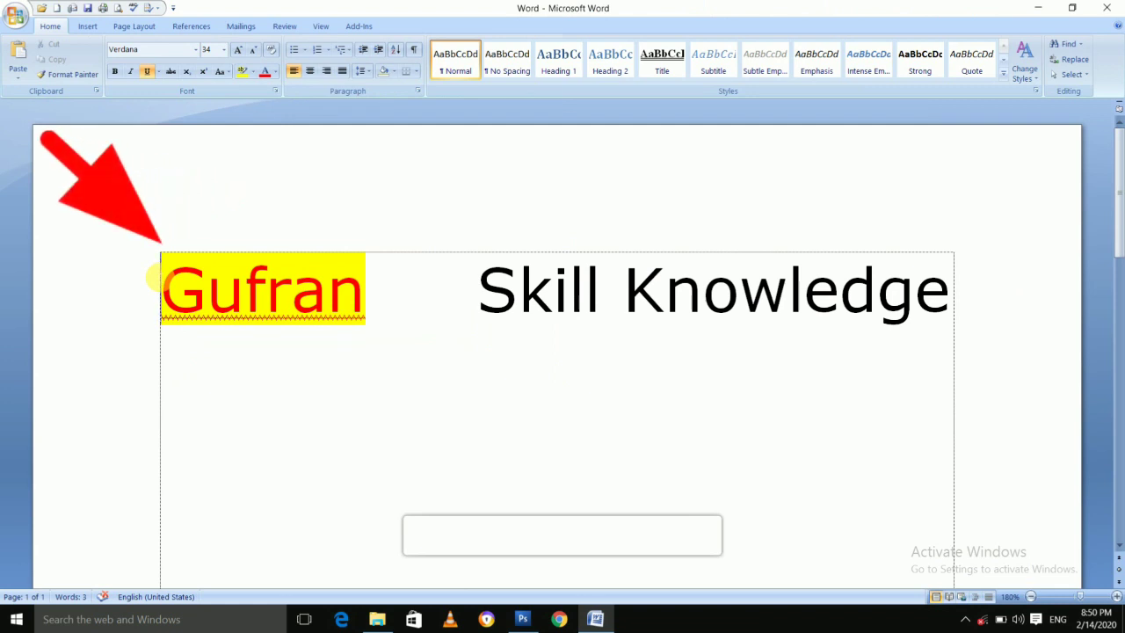
Step: Paste Gufran's formatting onto 'Skill Knowledge' with Ctrl+Shift+V, then undo it
double_click(364, 295)
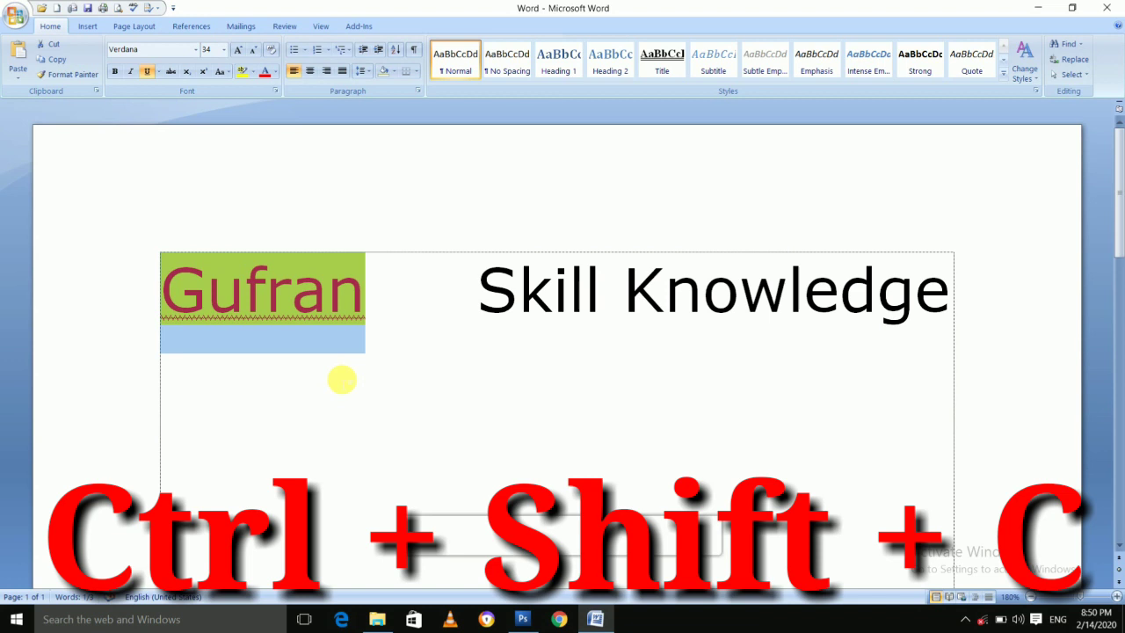
click(342, 379)
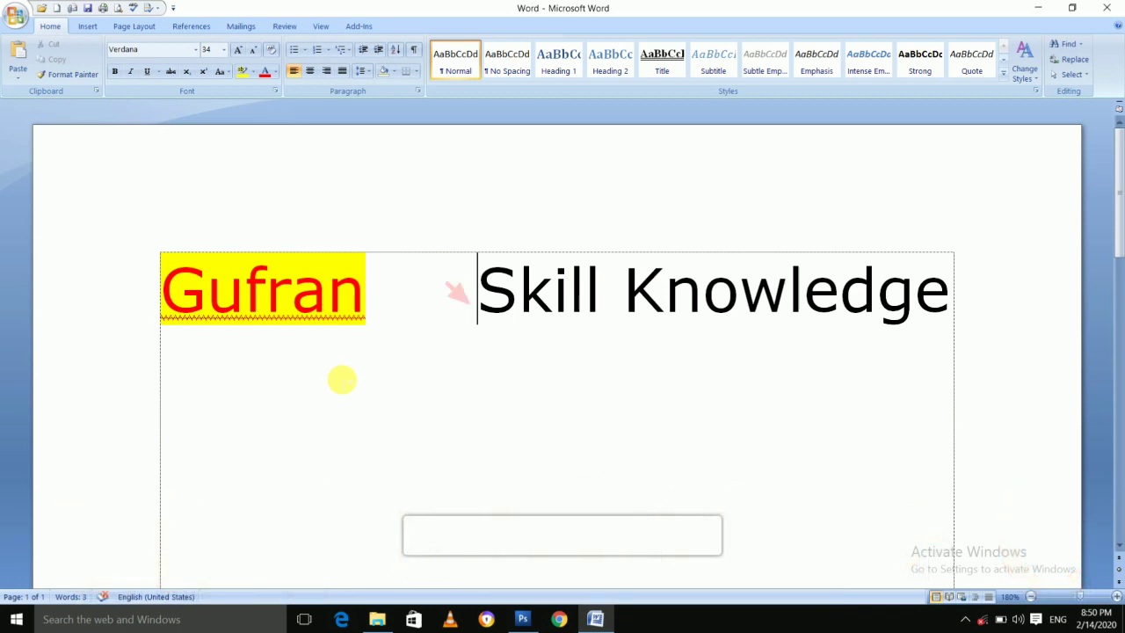
key(shift+End)
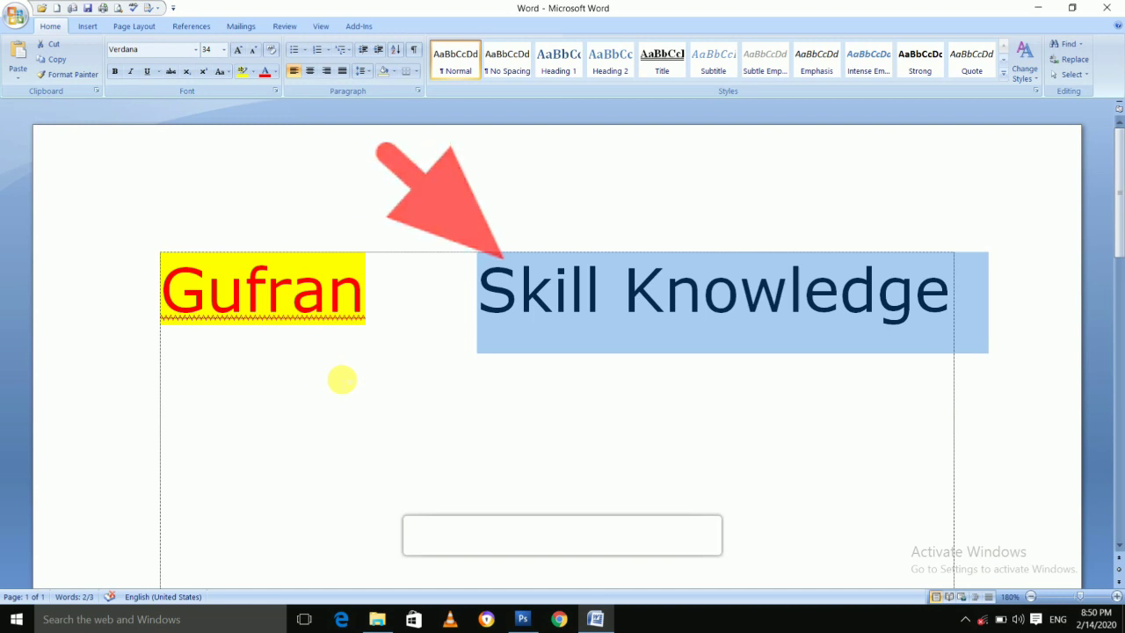
key(ctrl+shift+v)
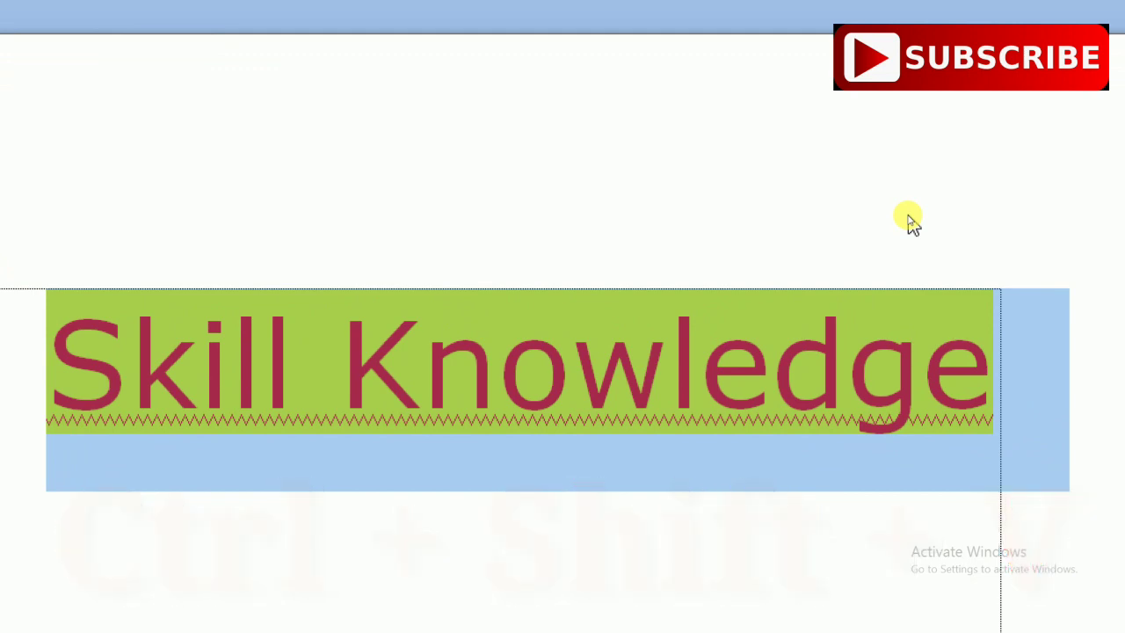
key(ctrl+shift+v)
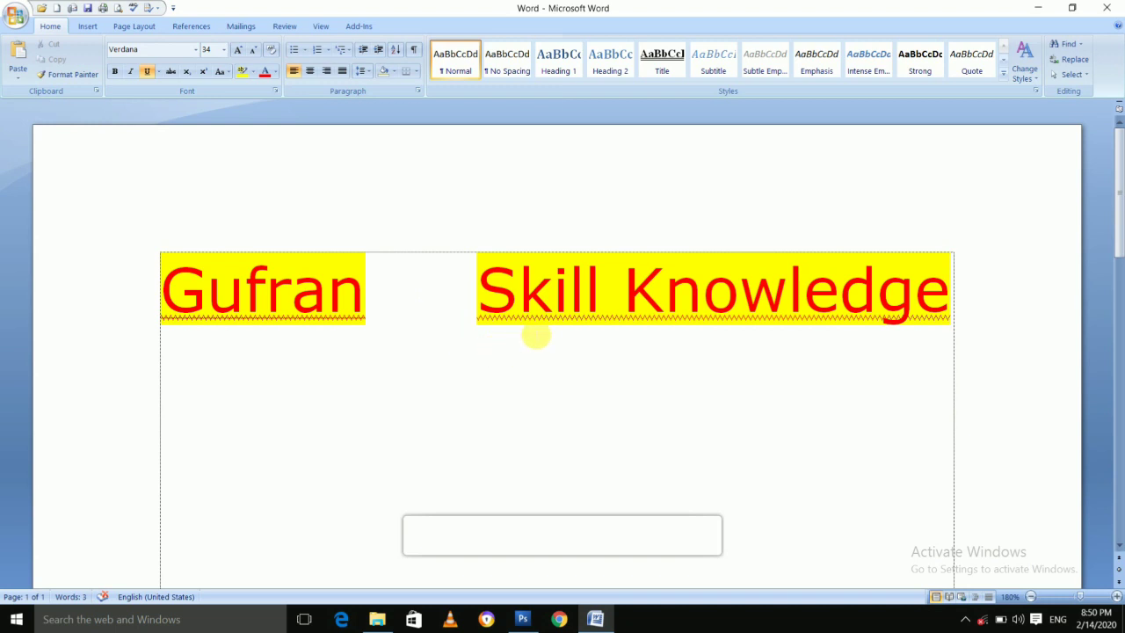
key(ctrl+z)
Step: Copy Gufran's formatting with Format Painter (Alt, H, F, P) onto just the word Skill
click(482, 297)
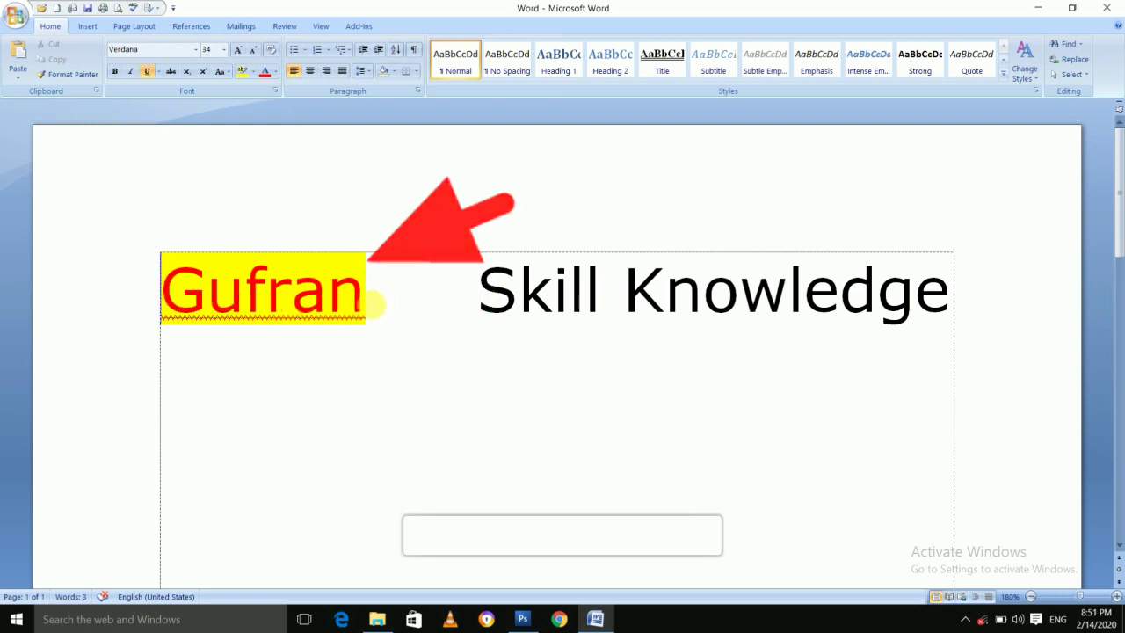
double_click(371, 304)
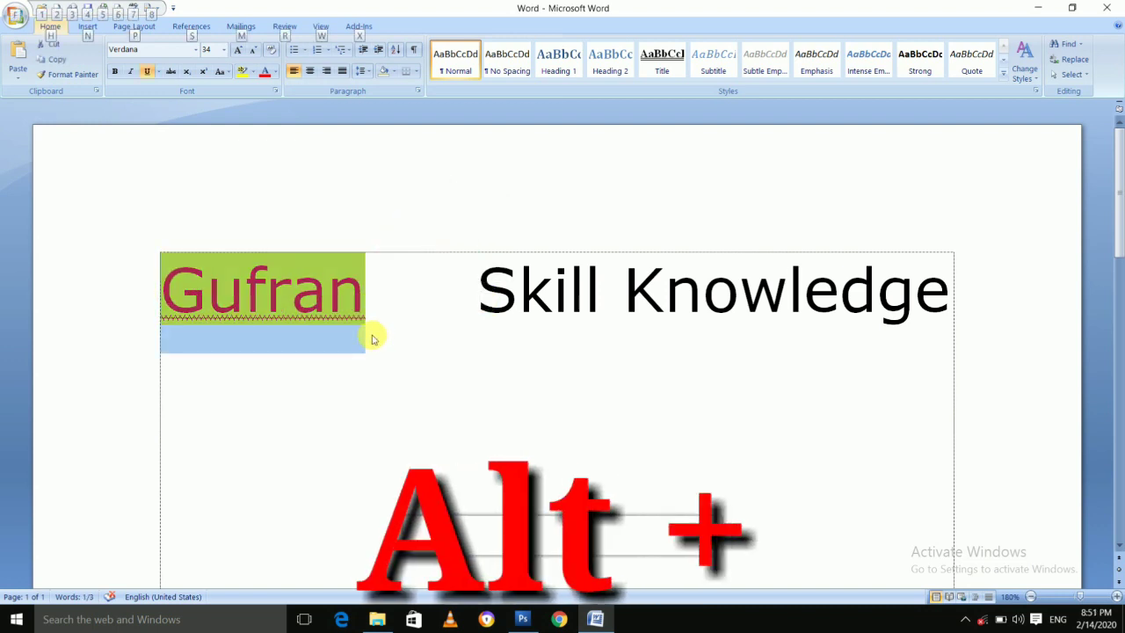
key(alt+h)
key(f)
key(p)
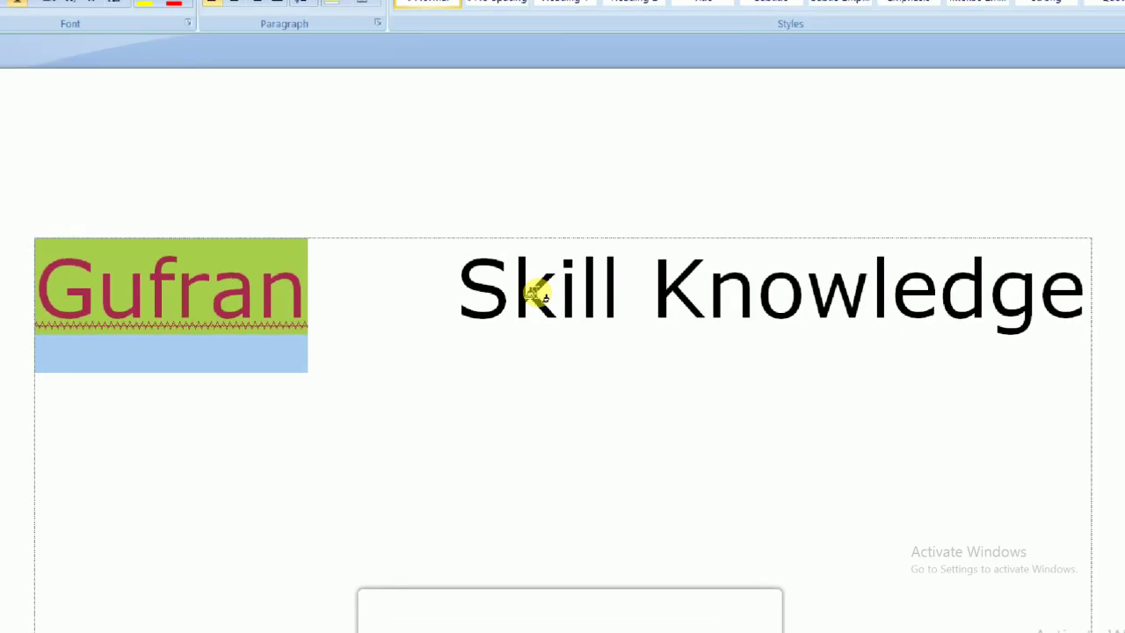
click(533, 294)
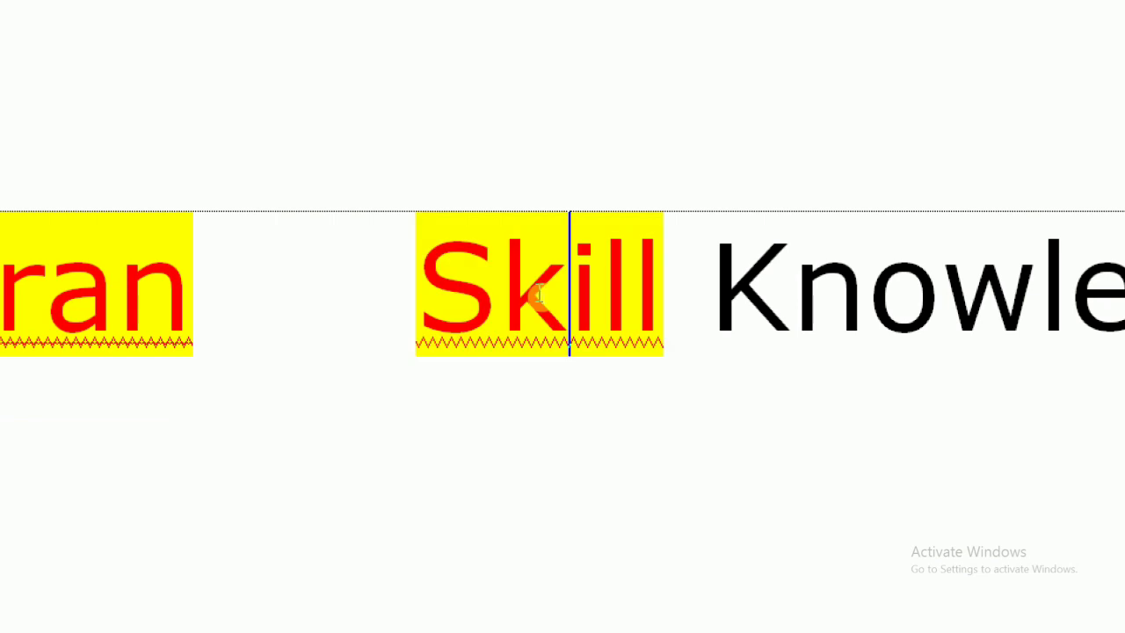